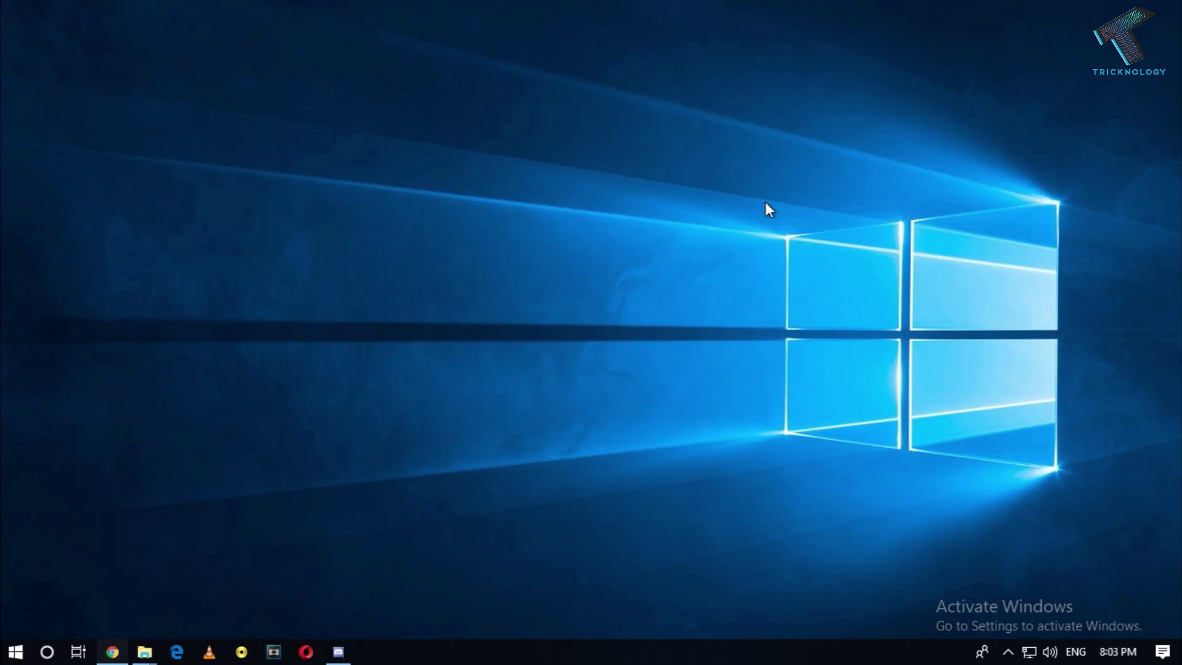
Point Chrome's address bar at 192.168.0.1 and bring up the Windows Run prompt.
click(110, 652)
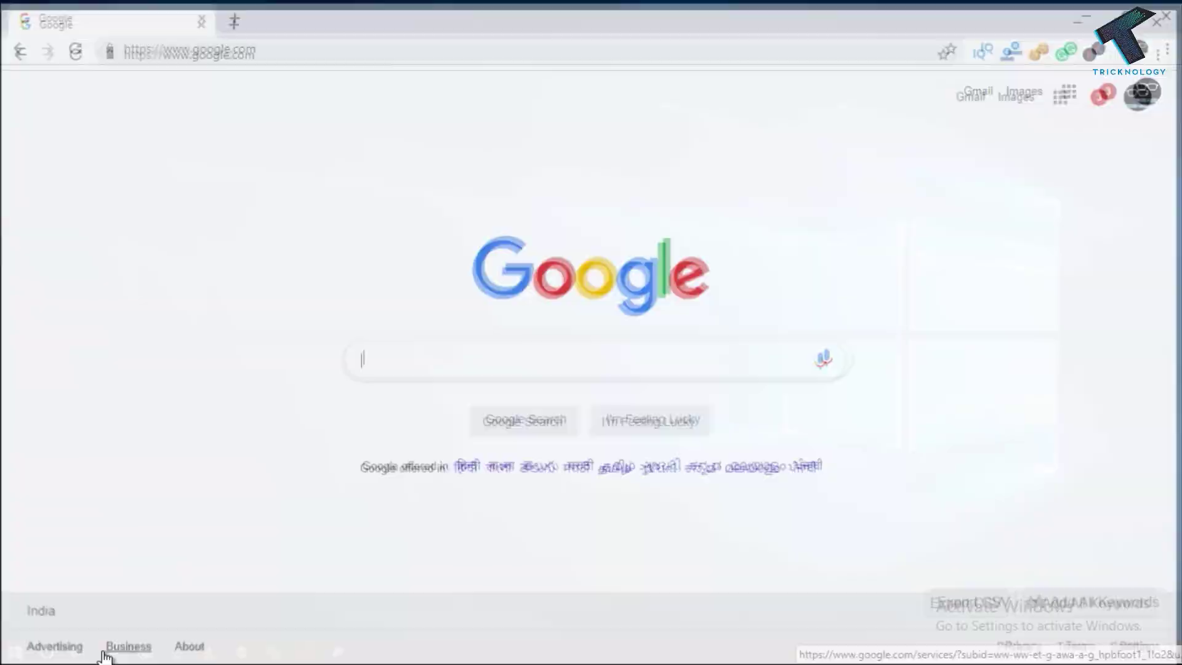
click(327, 35)
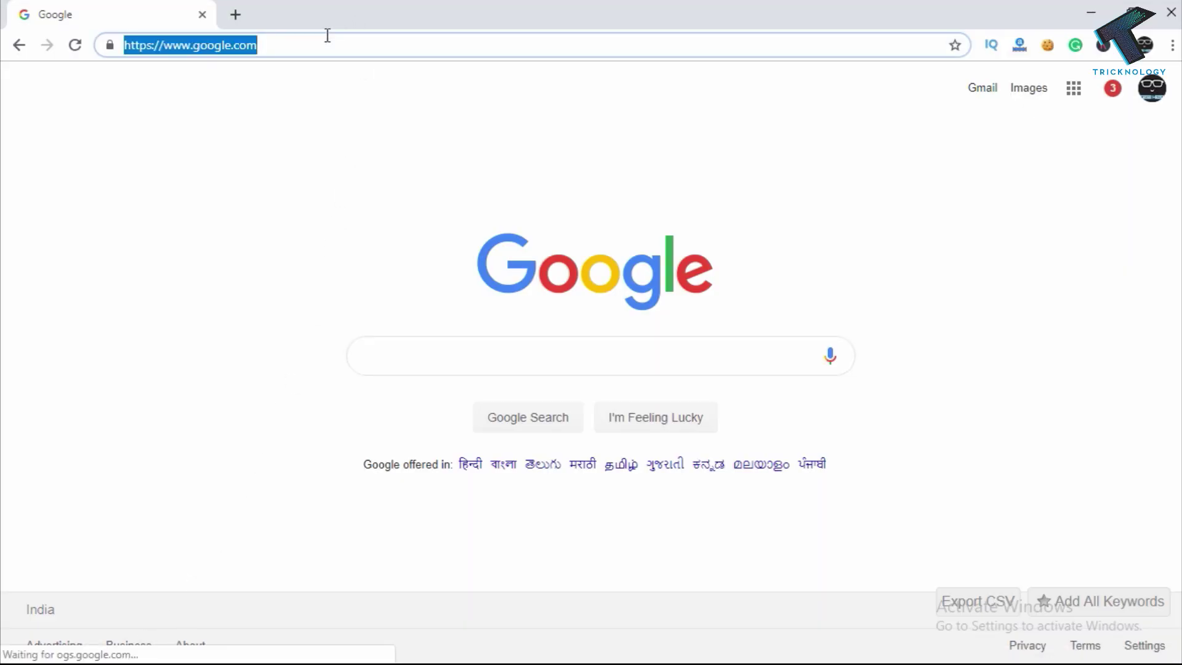
text(192.168)
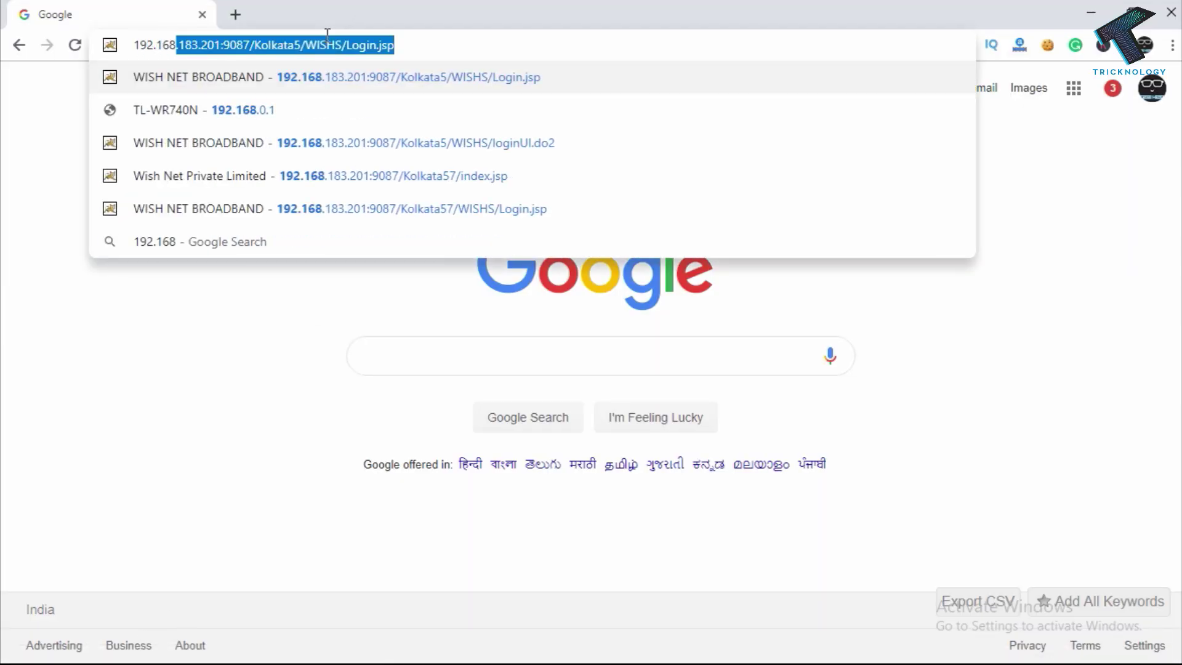
text(.)
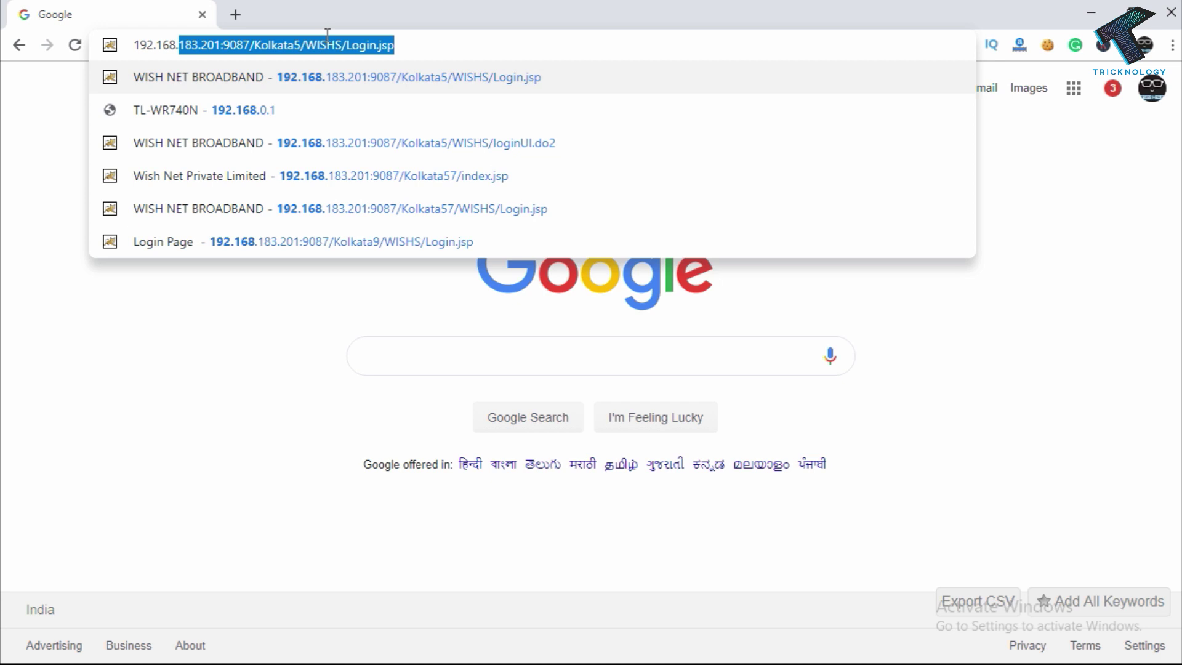
text(0.1)
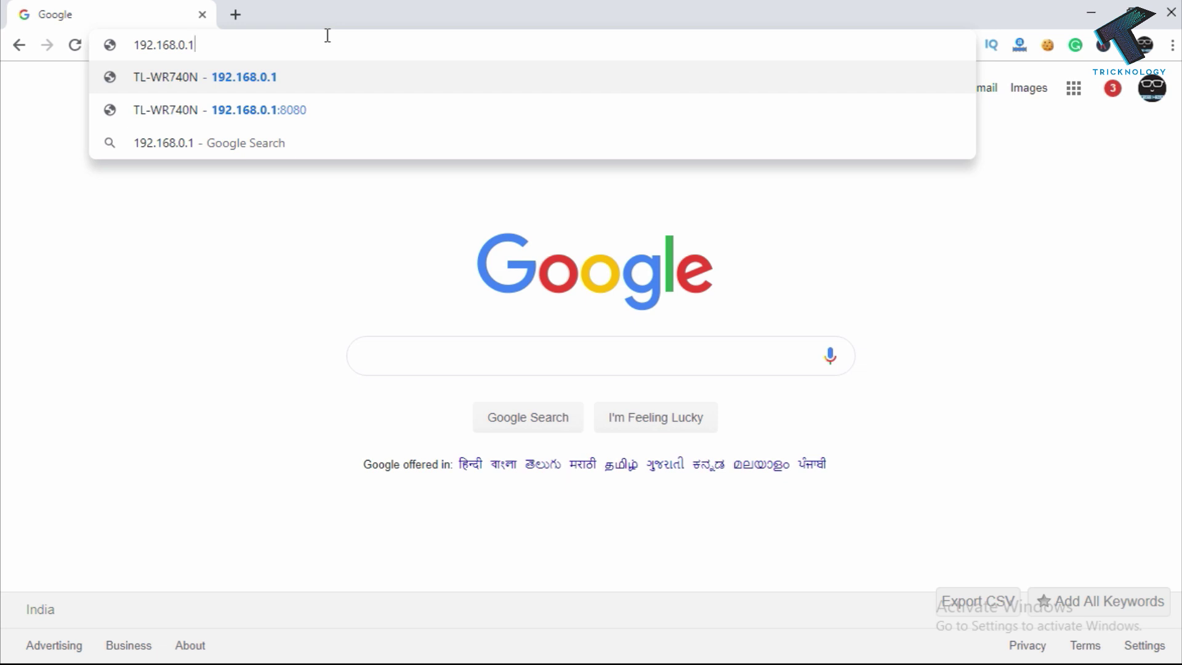
key(super+r)
text(cmd)
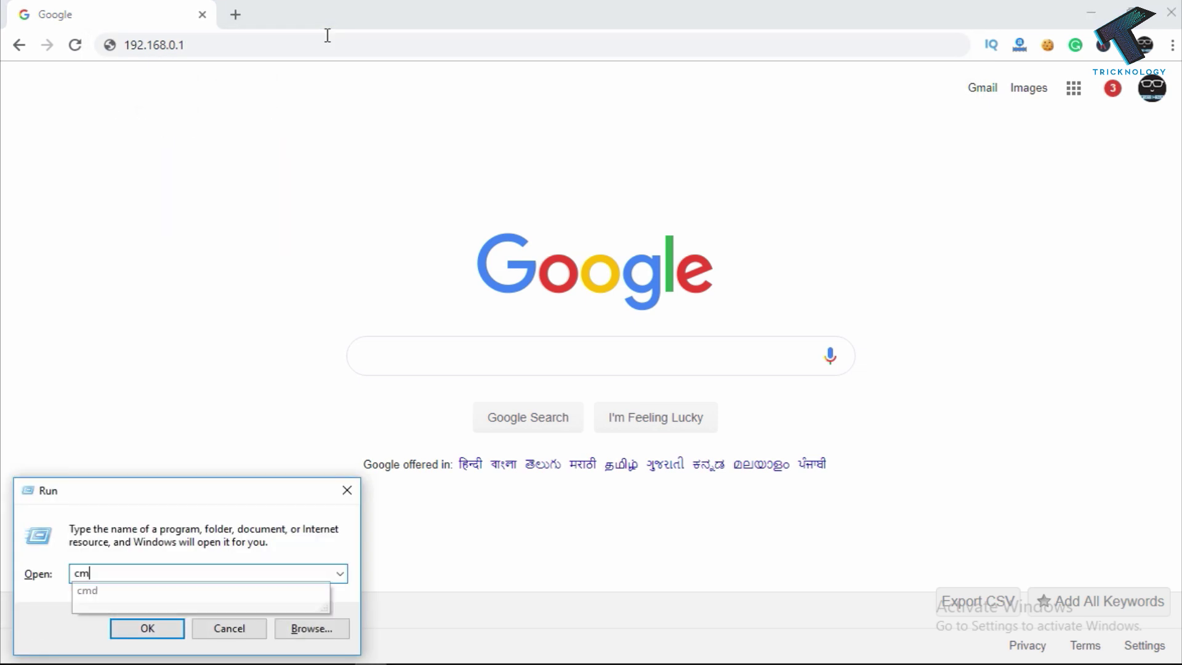
Run ipconfig in Command Prompt and highlight the Default Gateway 192.168.0.1.
key(Return)
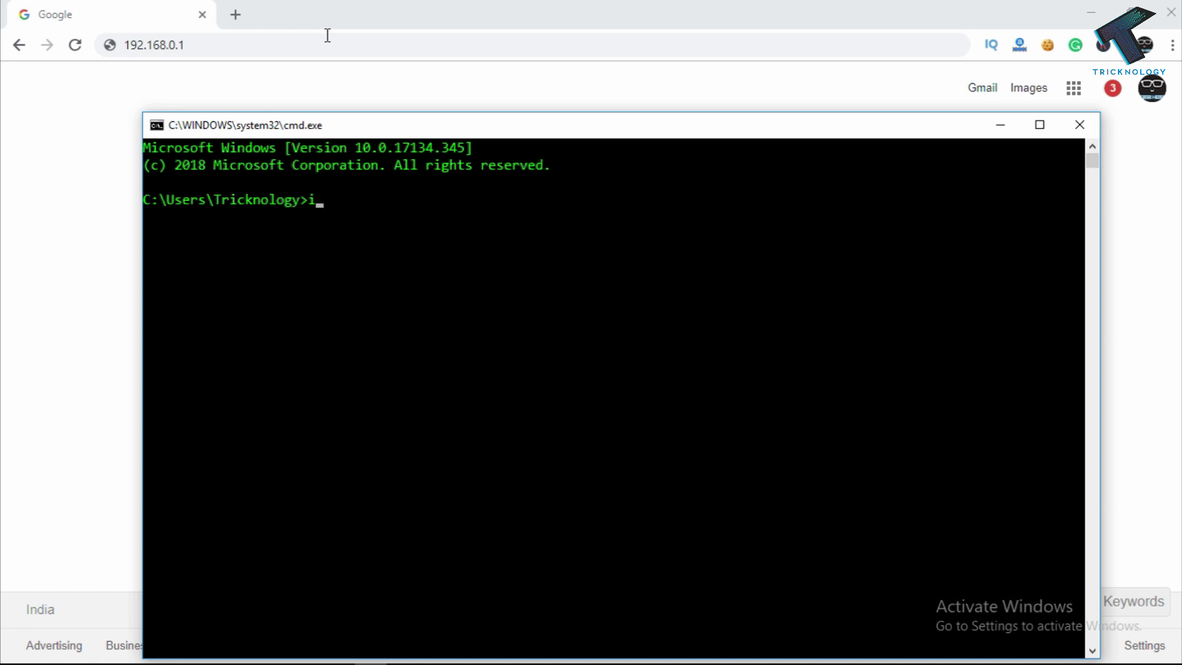
text(g)
key(Return)
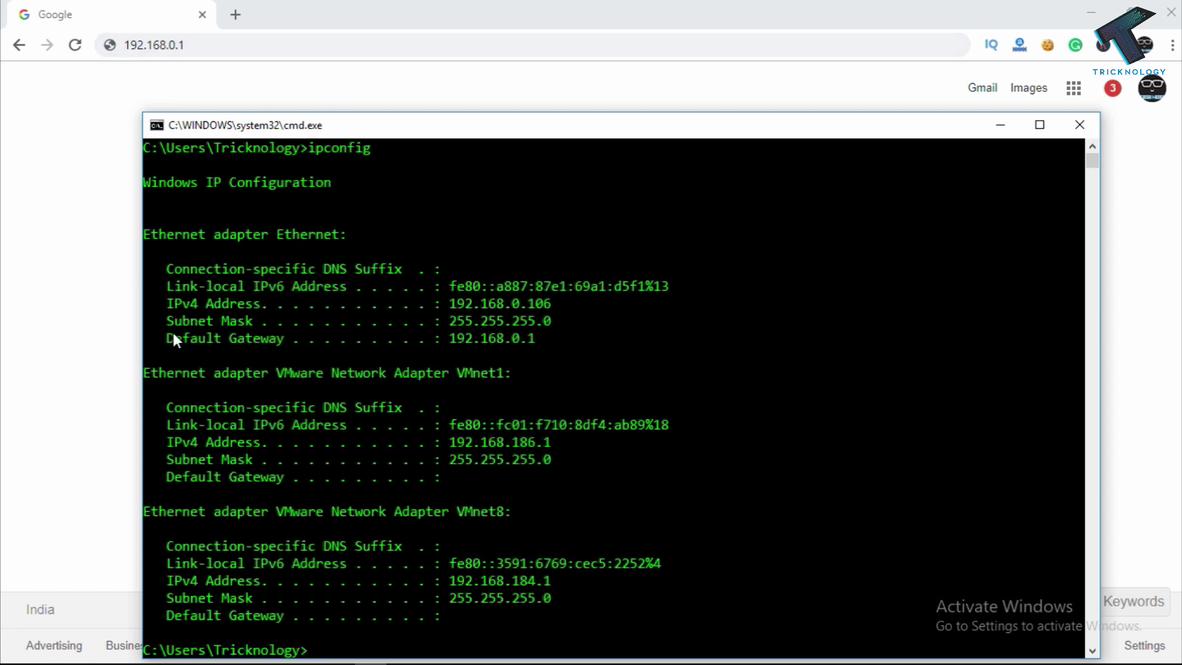
drag(531, 338, 546, 351)
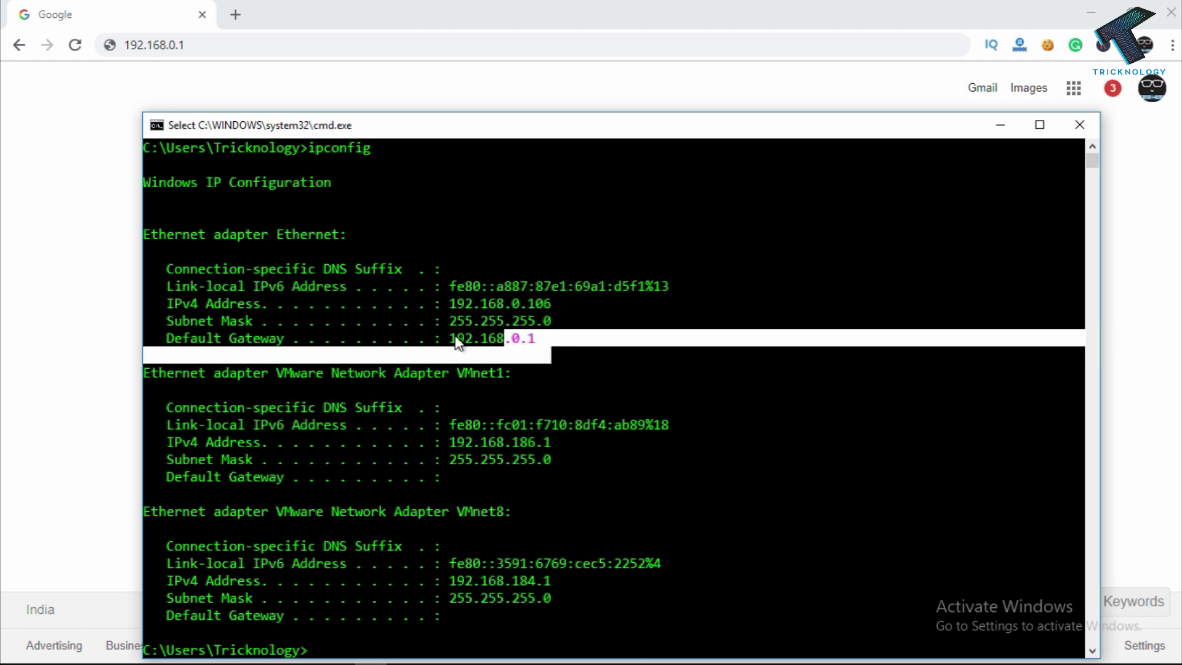
drag(450, 338, 535, 341)
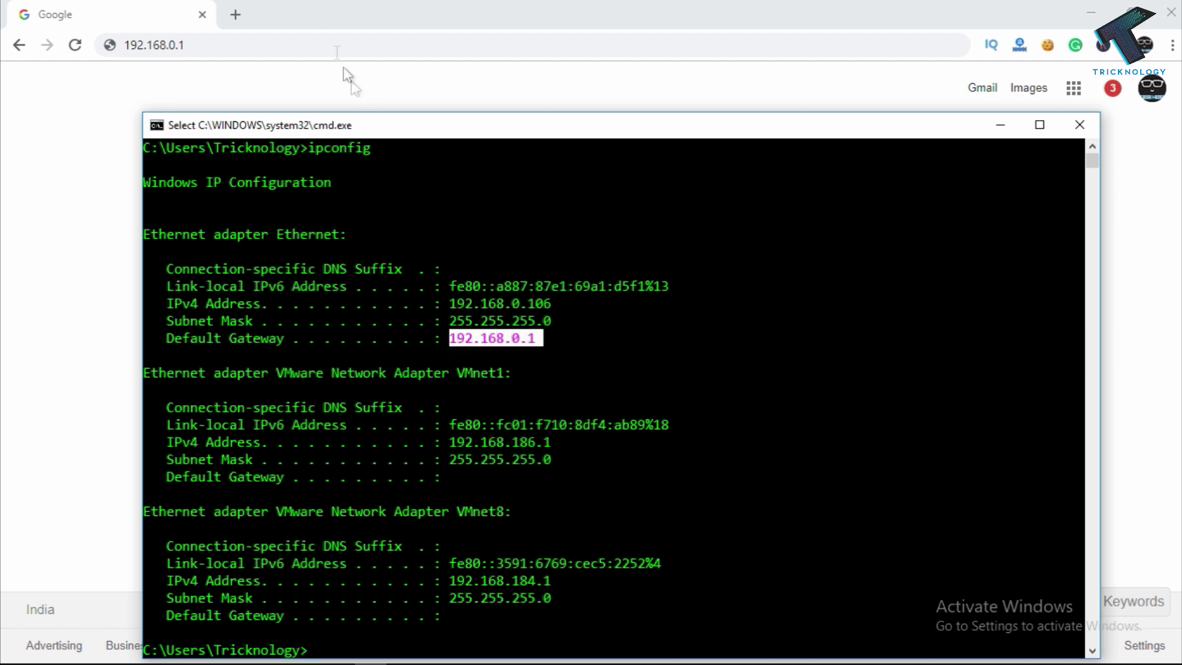
click(351, 81)
key(Return)
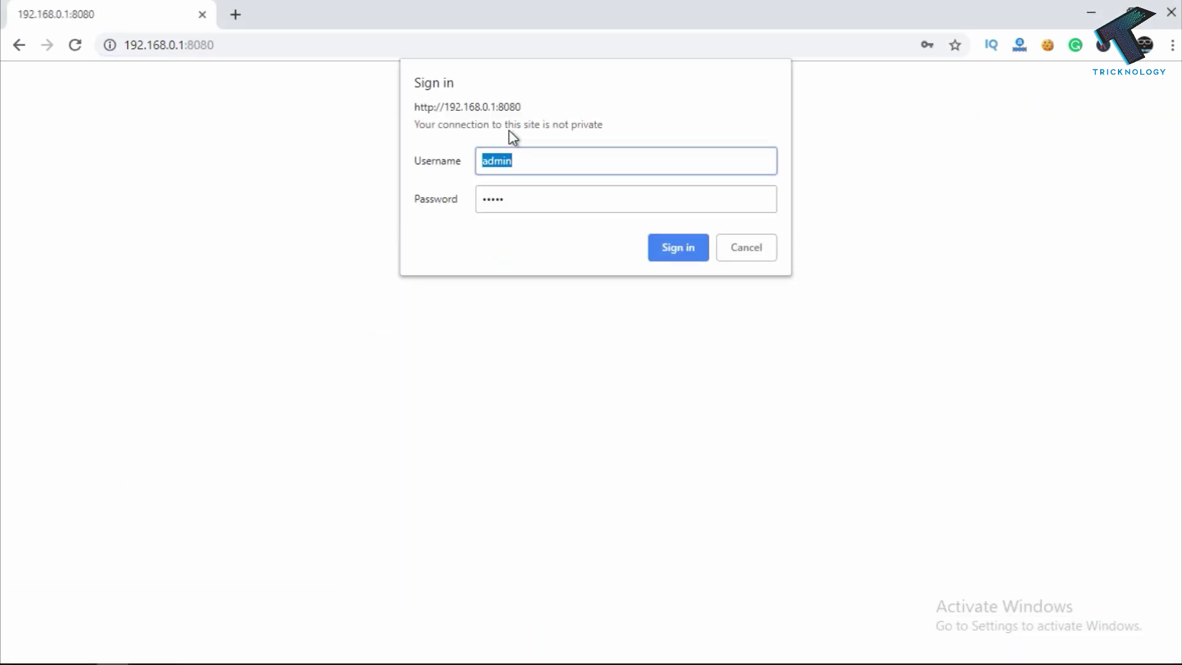
key(Tab)
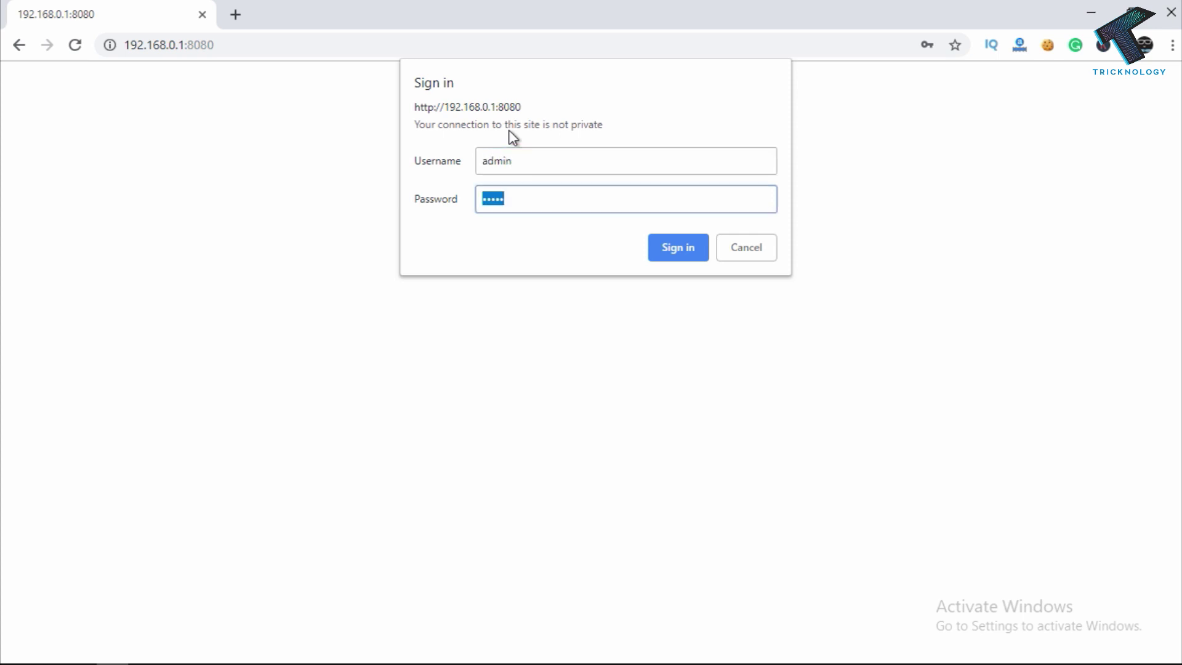
click(677, 249)
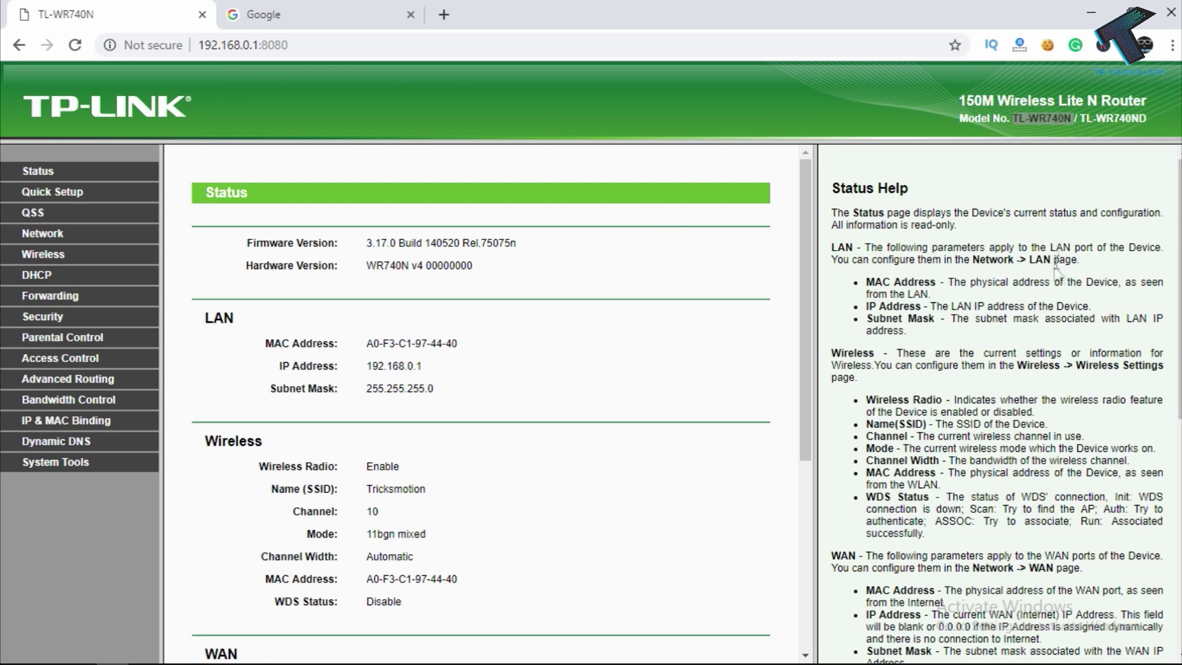
click(1025, 135)
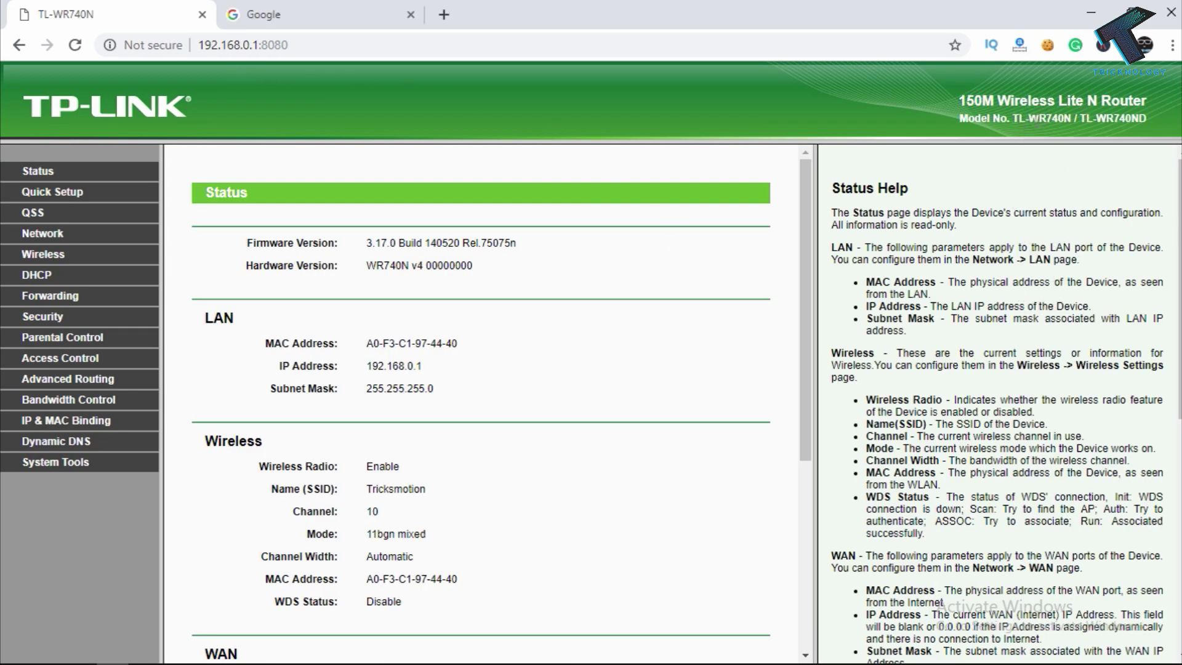
drag(1013, 120, 1073, 119)
key(ctrl+c)
click(334, 13)
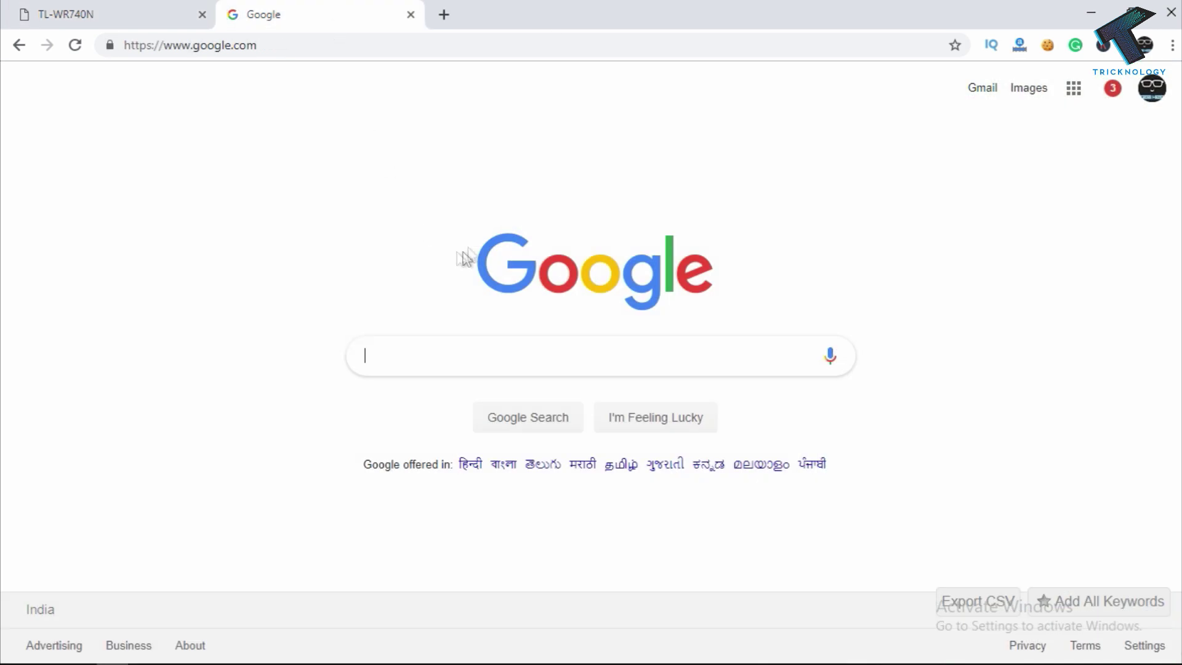
text(D)
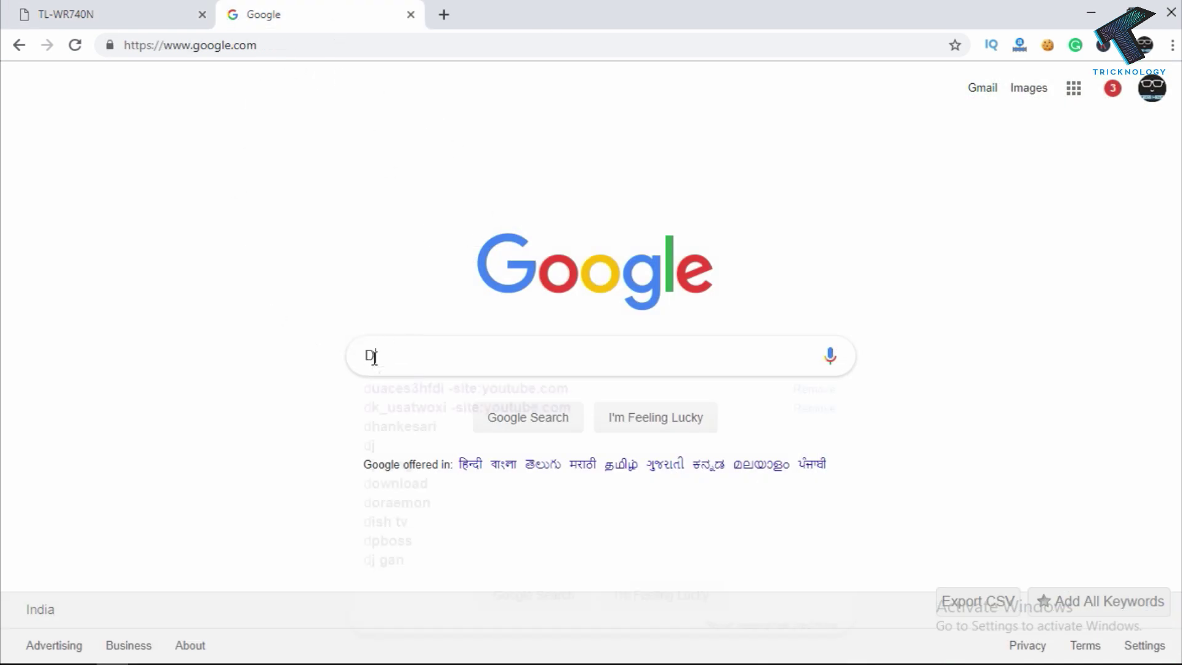
text(ownload Fi)
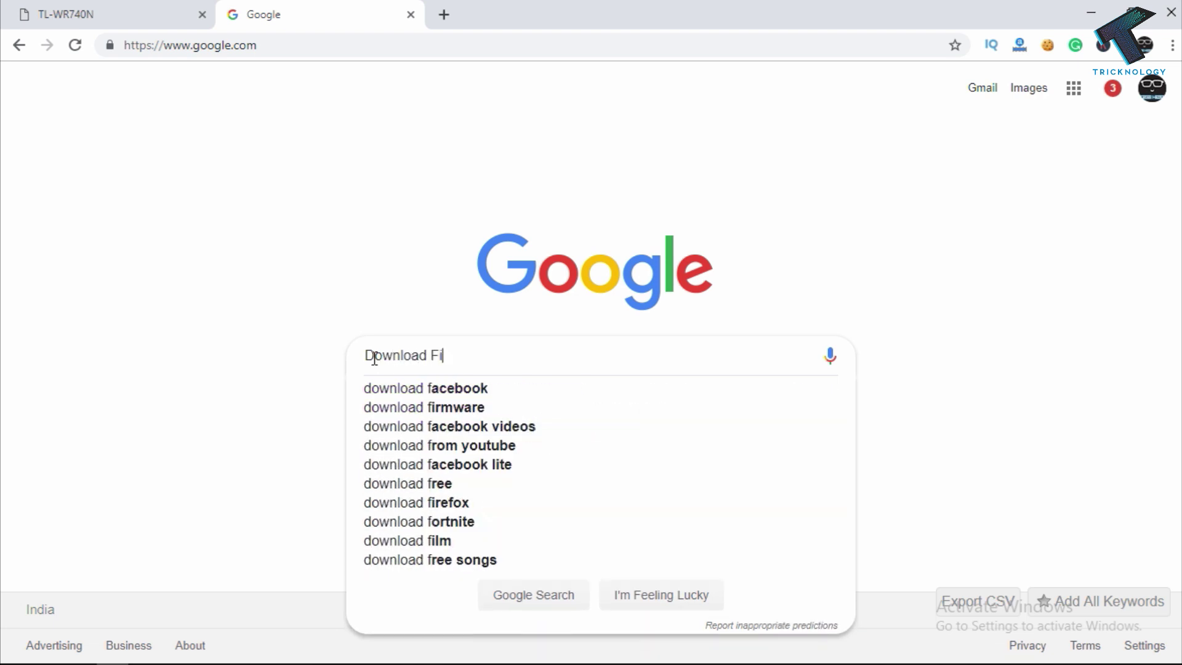
text(rmware For)
Search Google for 'Download Firmware For TL-WR740N'.
key(ctrl+v)
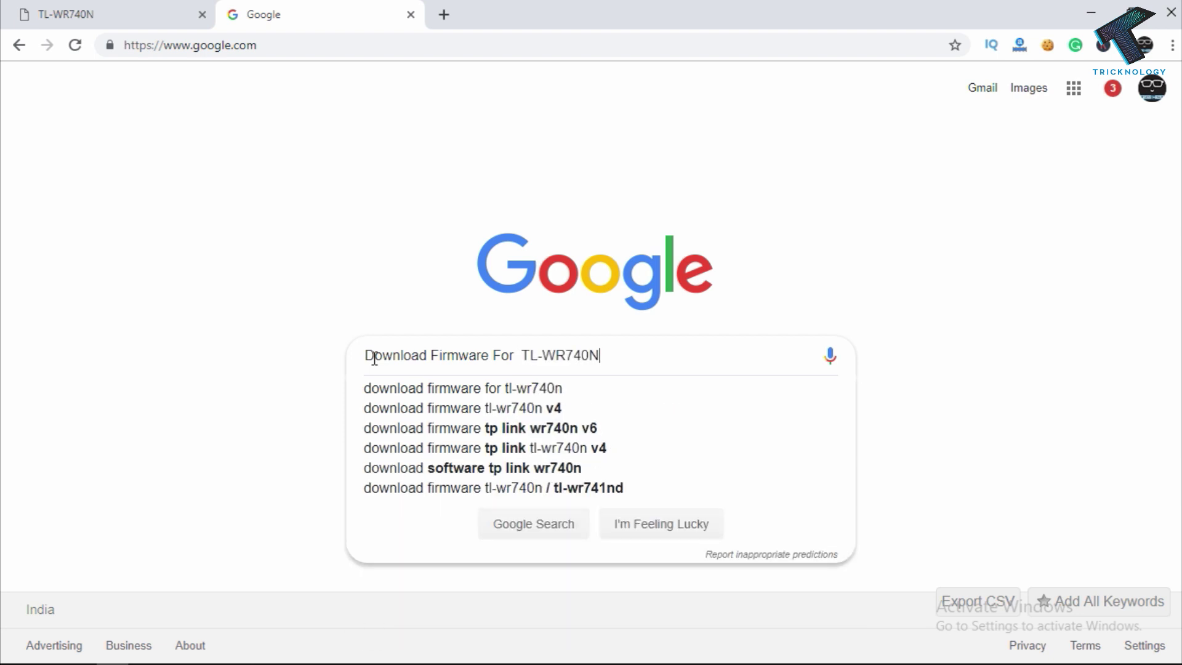
click(11, 12)
click(238, 13)
key(Return)
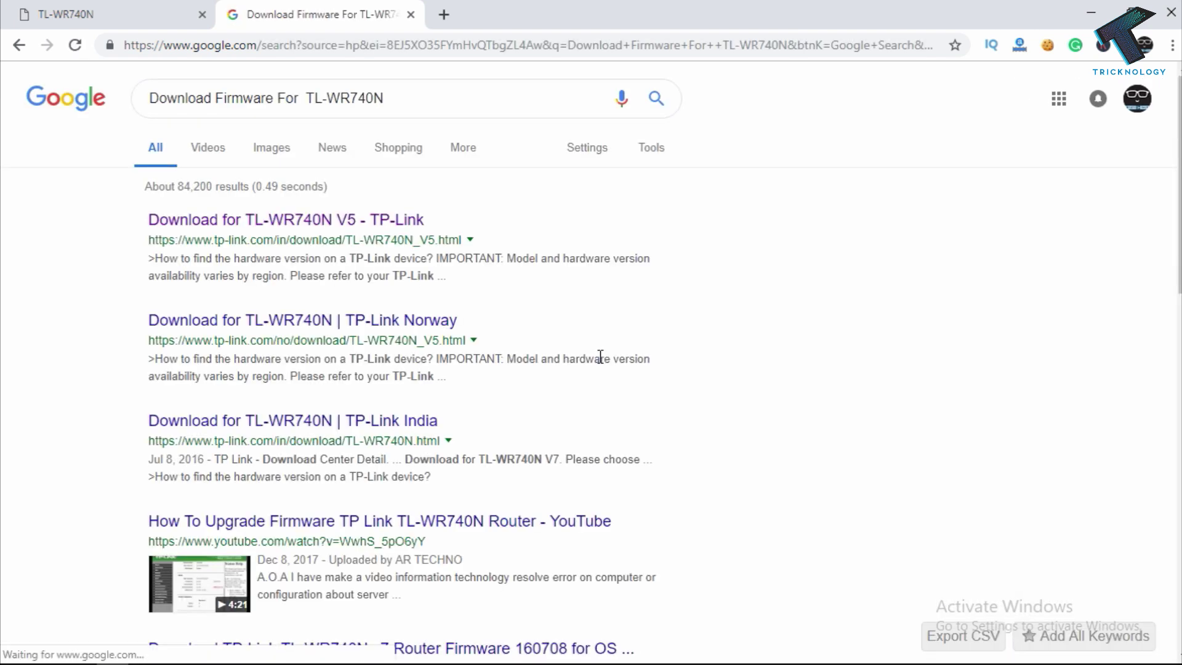
Open the TL-WR740N V5 download page in a new tab and show its Firmware listings.
middle_click(361, 227)
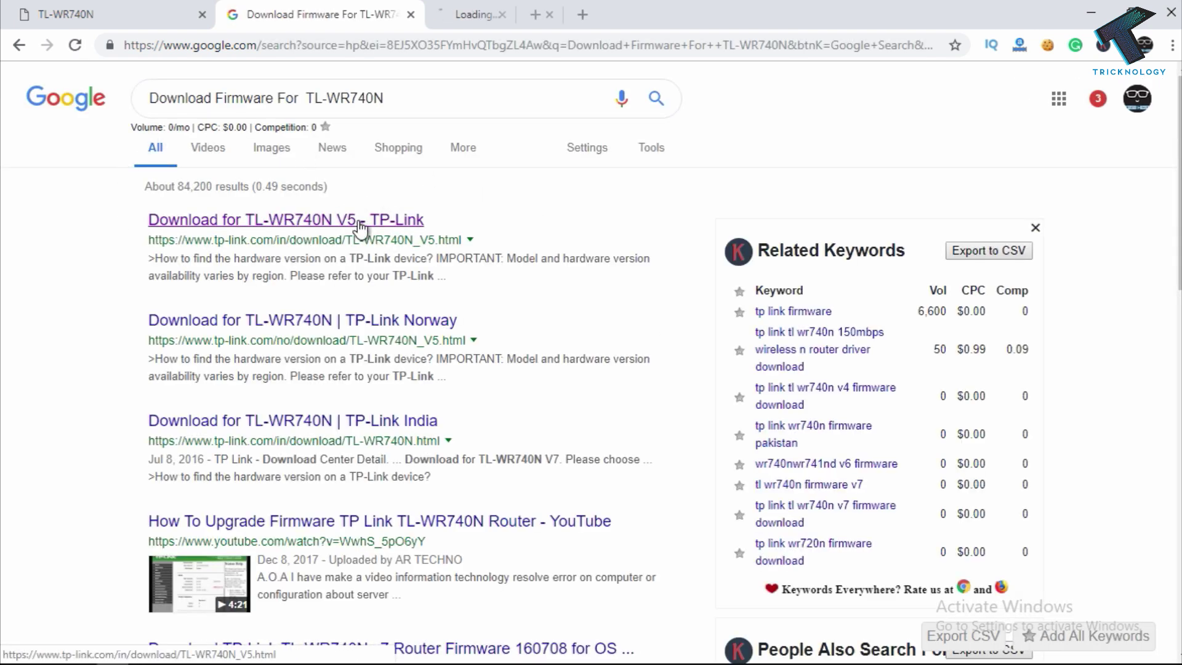
click(490, 18)
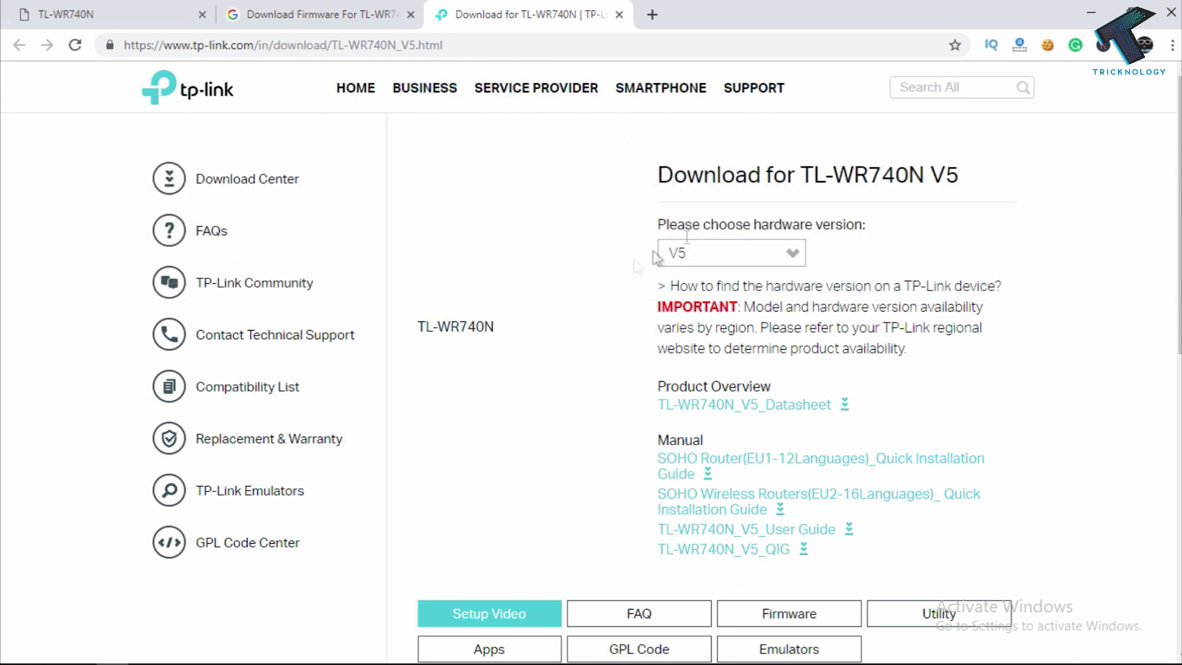
scroll(625, 264, down, 2)
scroll(624, 267, down, 1)
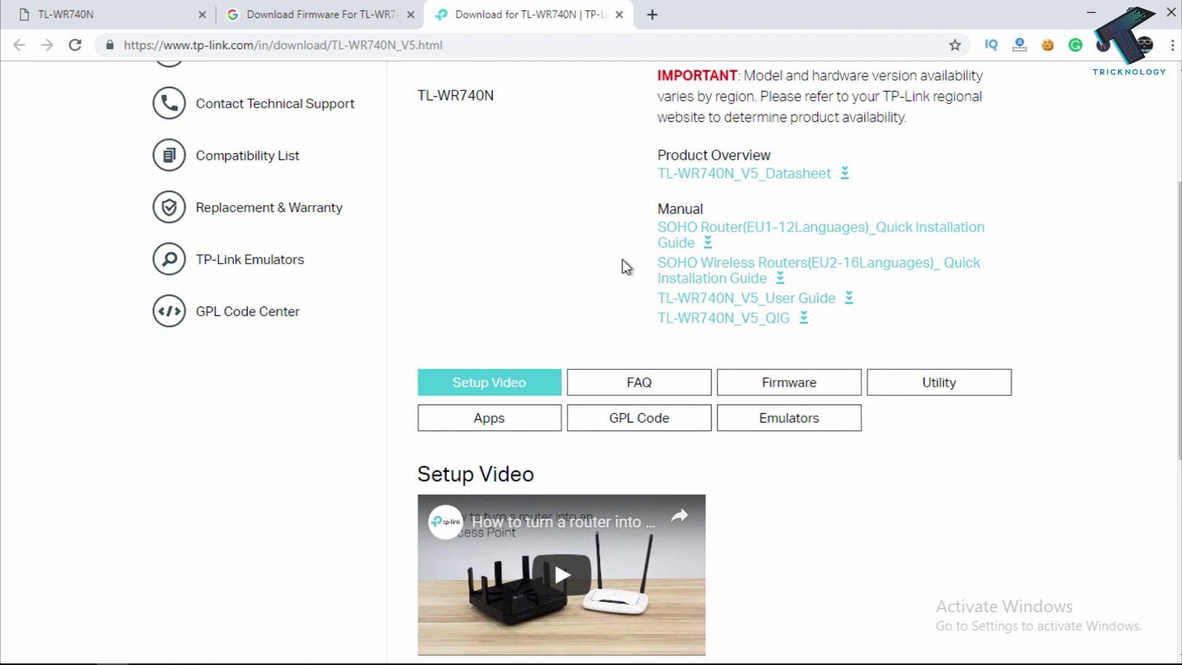
click(788, 387)
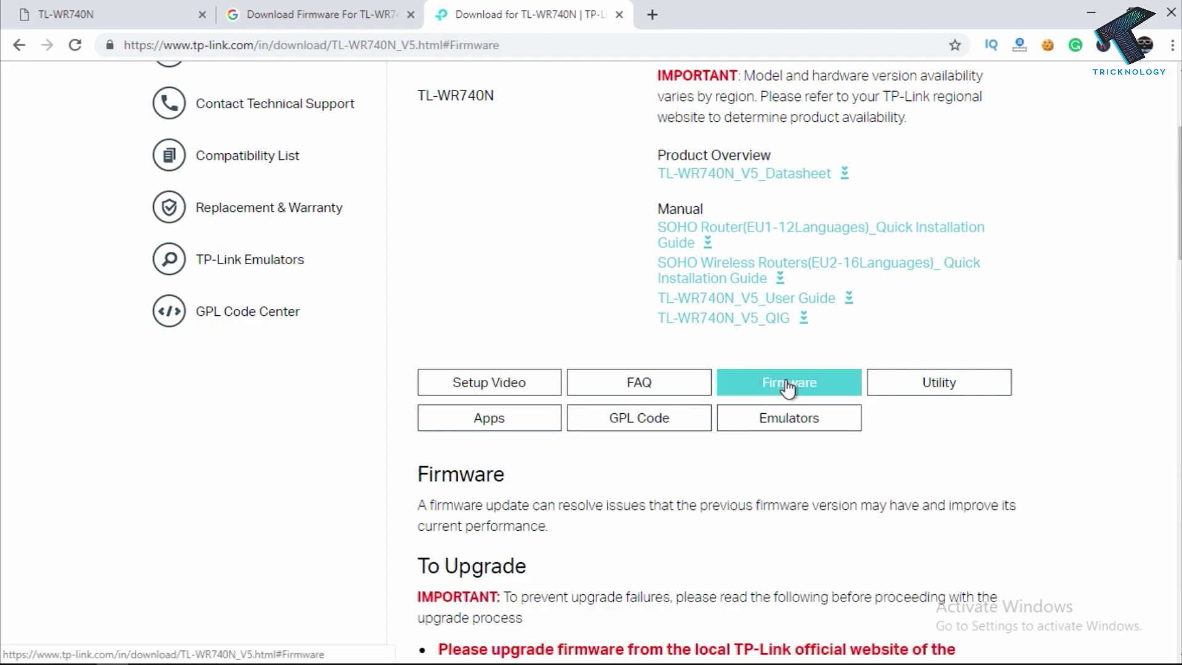
scroll(718, 489, down, 3)
scroll(718, 490, down, 2)
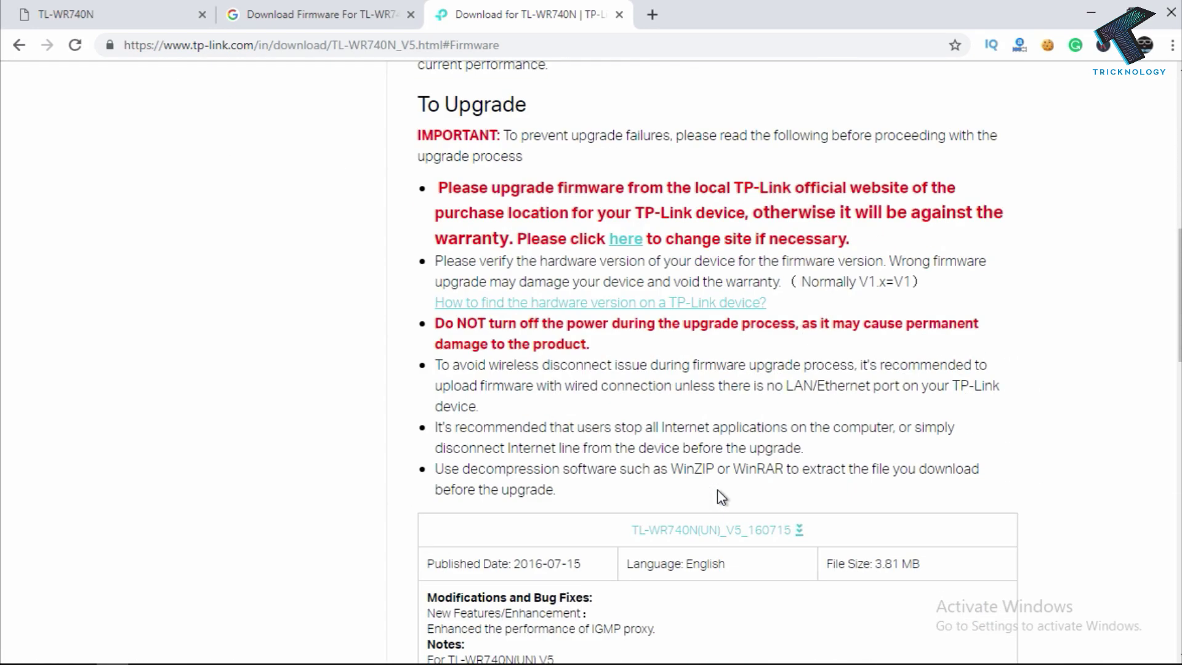
scroll(717, 490, down, 2)
scroll(717, 489, down, 2)
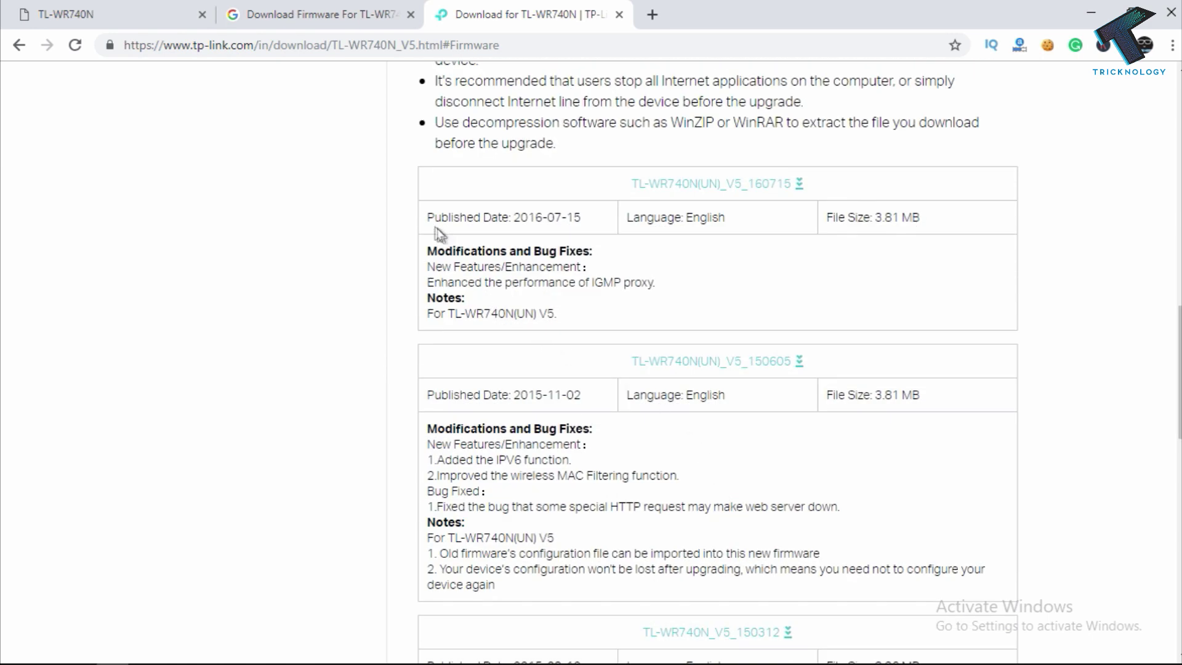
Download the 2016-07-15 firmware package TL-WR740N(UN)_V5_160715.
mouse_move(429, 218)
mouse_down()
mouse_move(575, 219)
mouse_move(551, 217)
mouse_up()
click(514, 218)
click(581, 223)
click(607, 241)
click(734, 186)
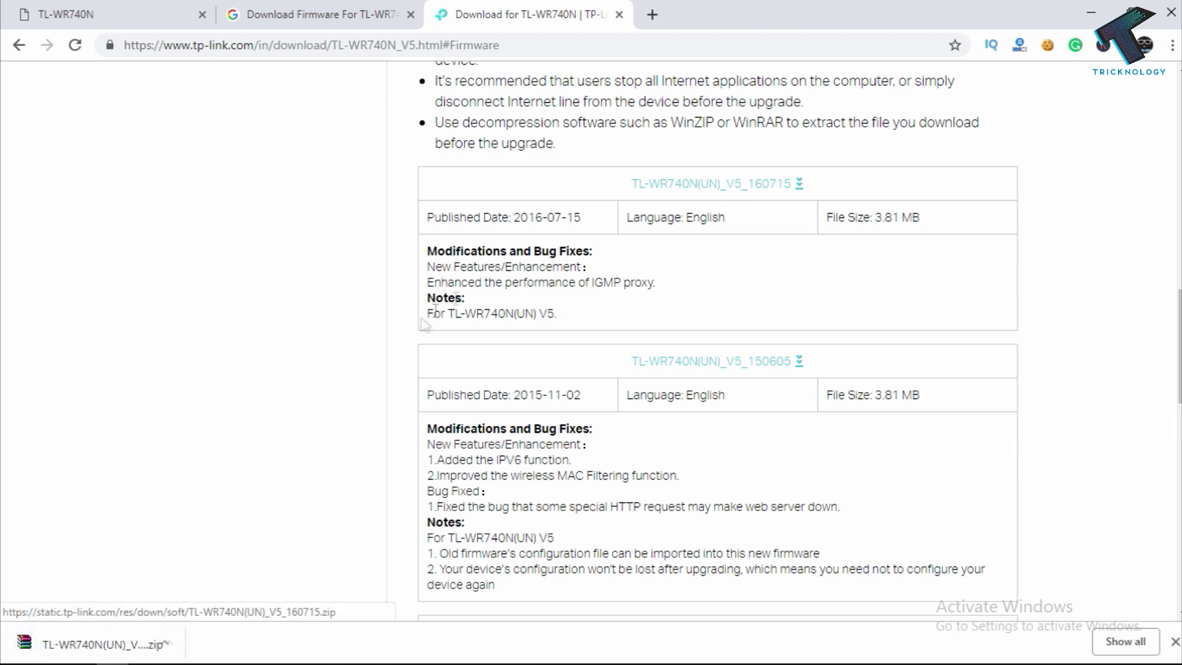
click(110, 637)
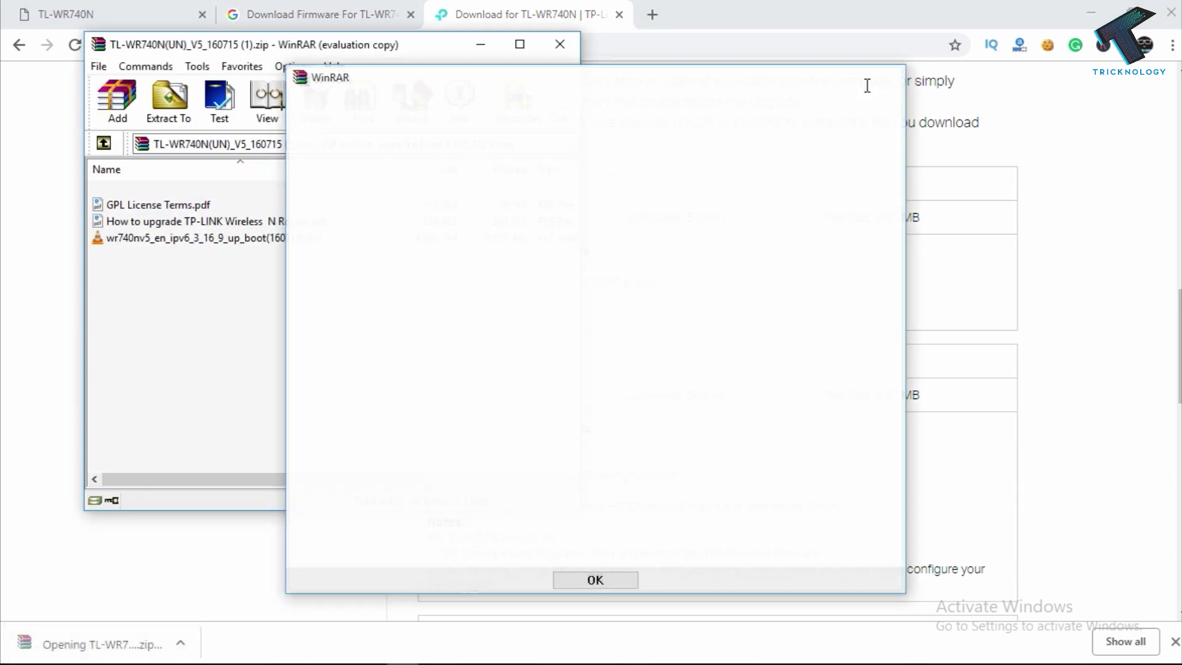
Extract wr740nv5_en_ipv6_3_16_9_up_boot(160715).bin into D:\Firmware, then minimize WinRAR.
click(885, 77)
mouse_move(144, 652)
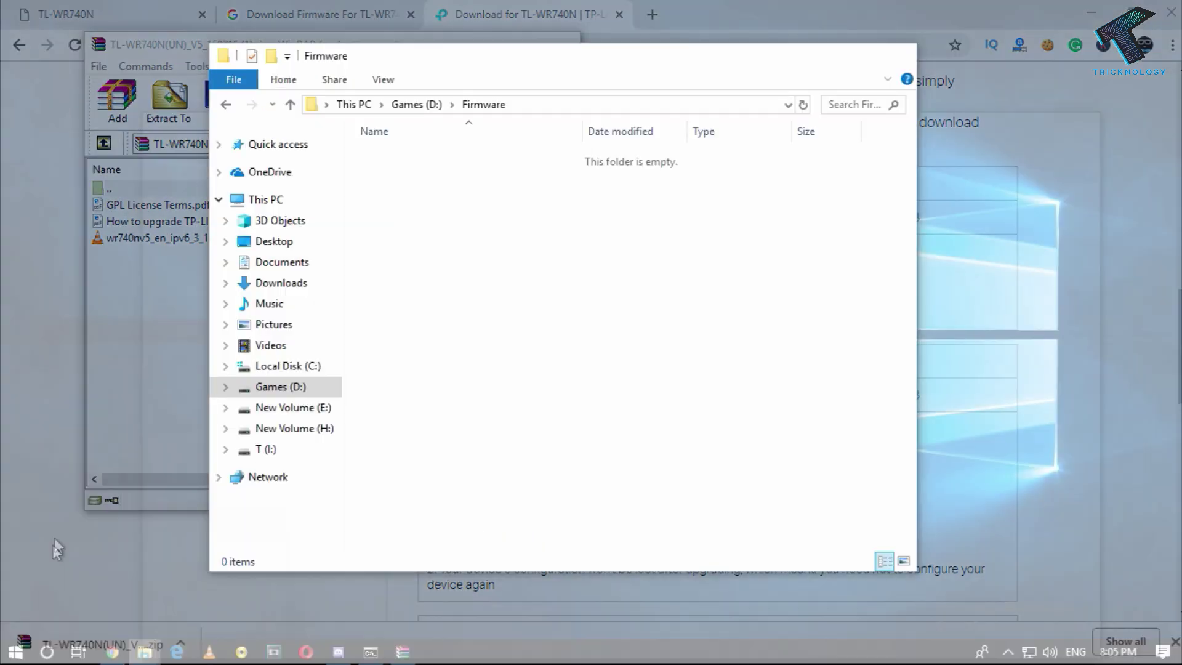
click(53, 545)
drag(518, 66, 631, 97)
click(138, 246)
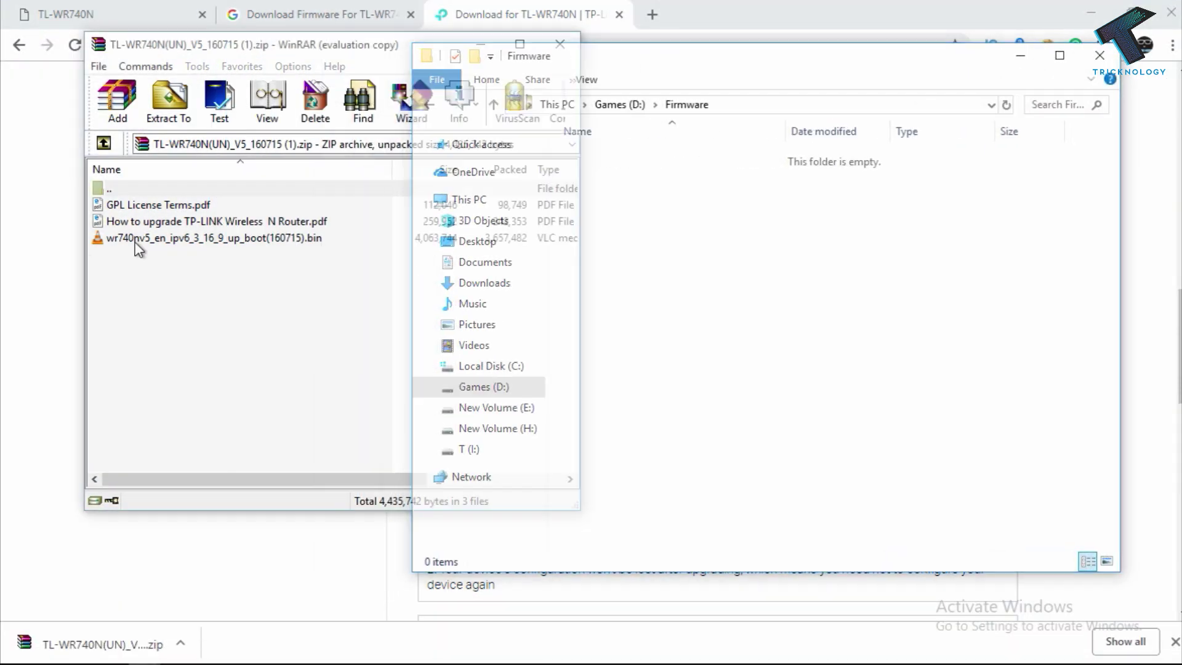
drag(171, 238, 951, 211)
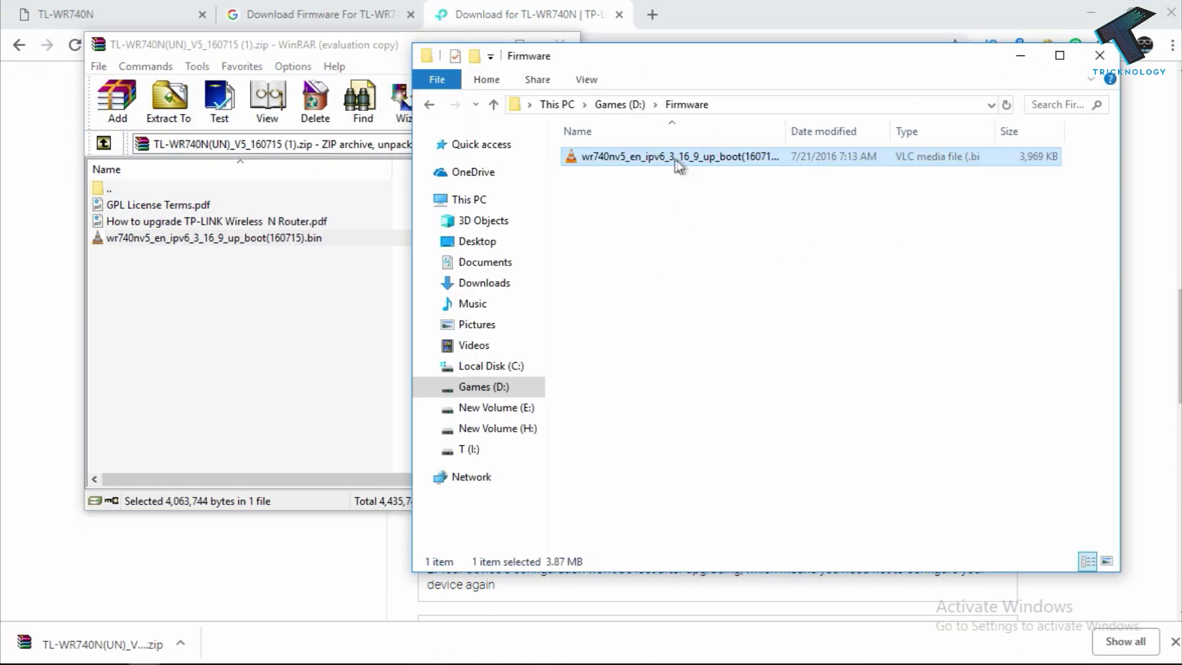
click(346, 55)
click(495, 48)
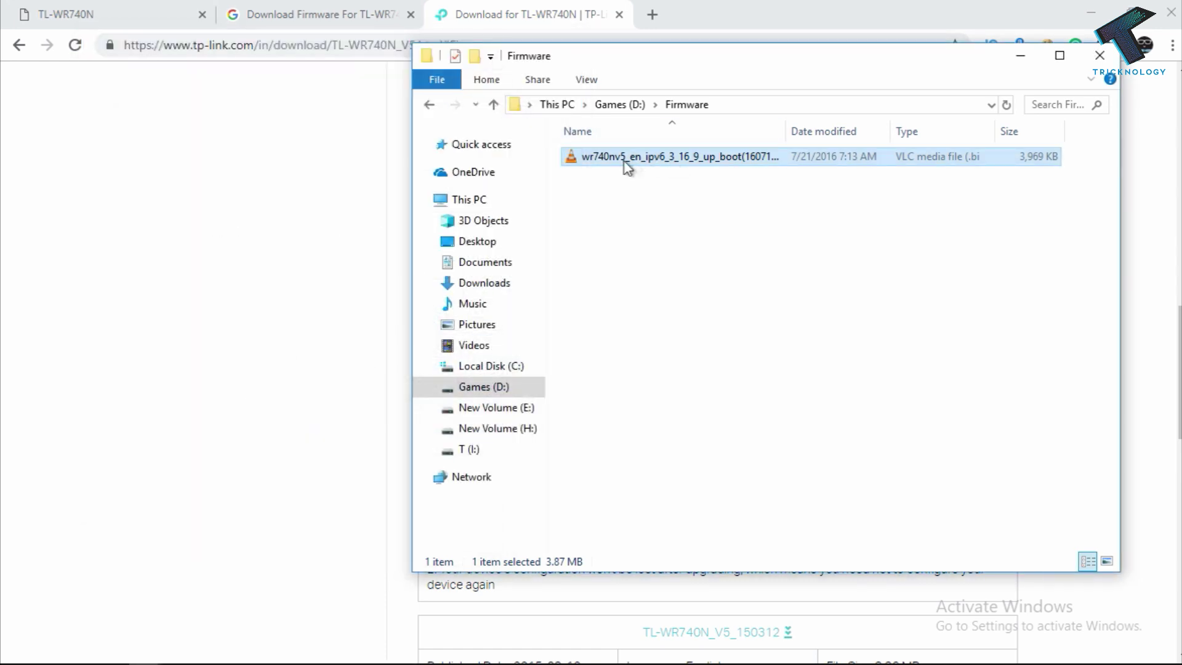
click(51, 9)
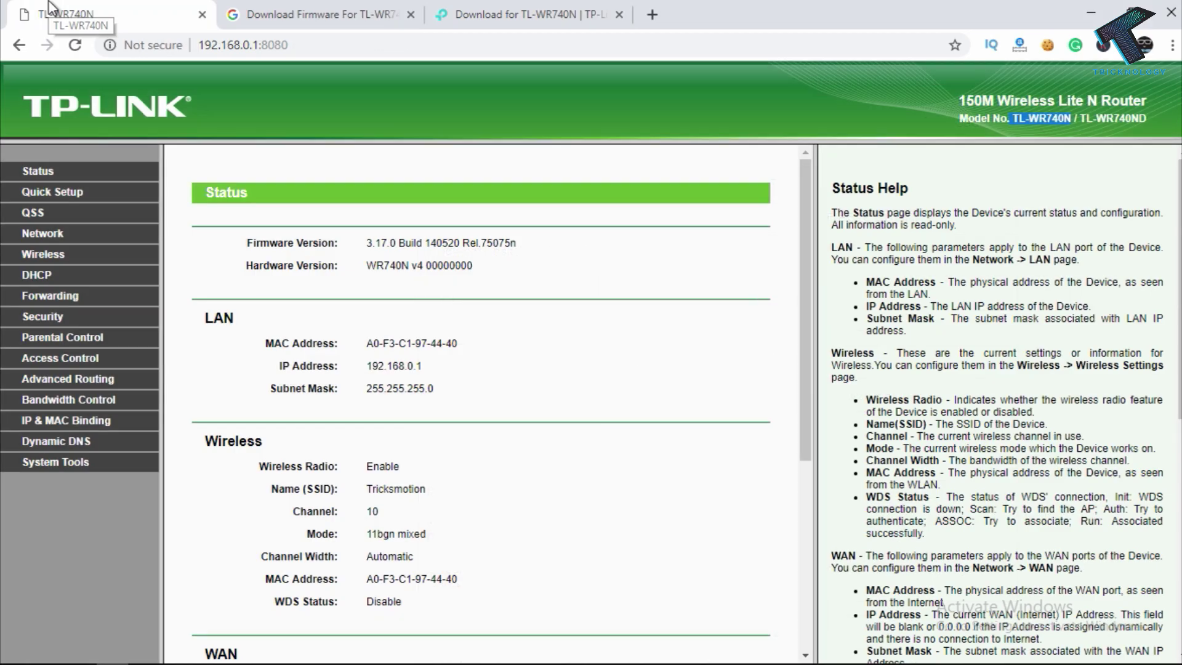
Go to System Tools > Firmware Upgrade and begin choosing the upgrade file.
click(53, 470)
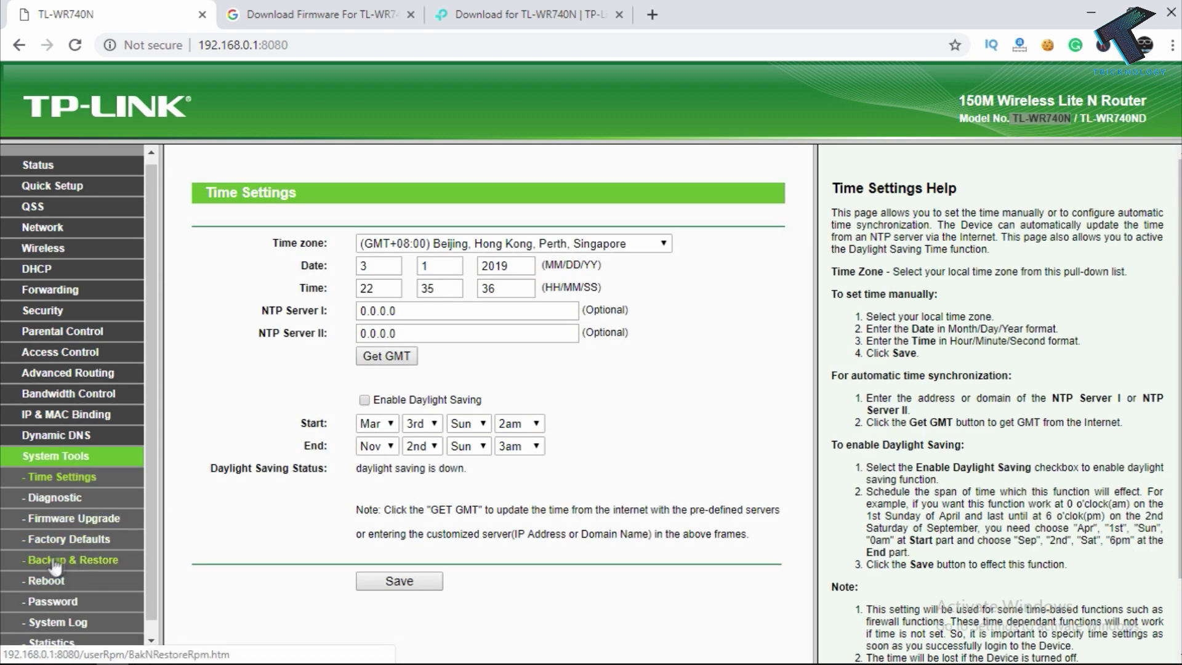
click(70, 521)
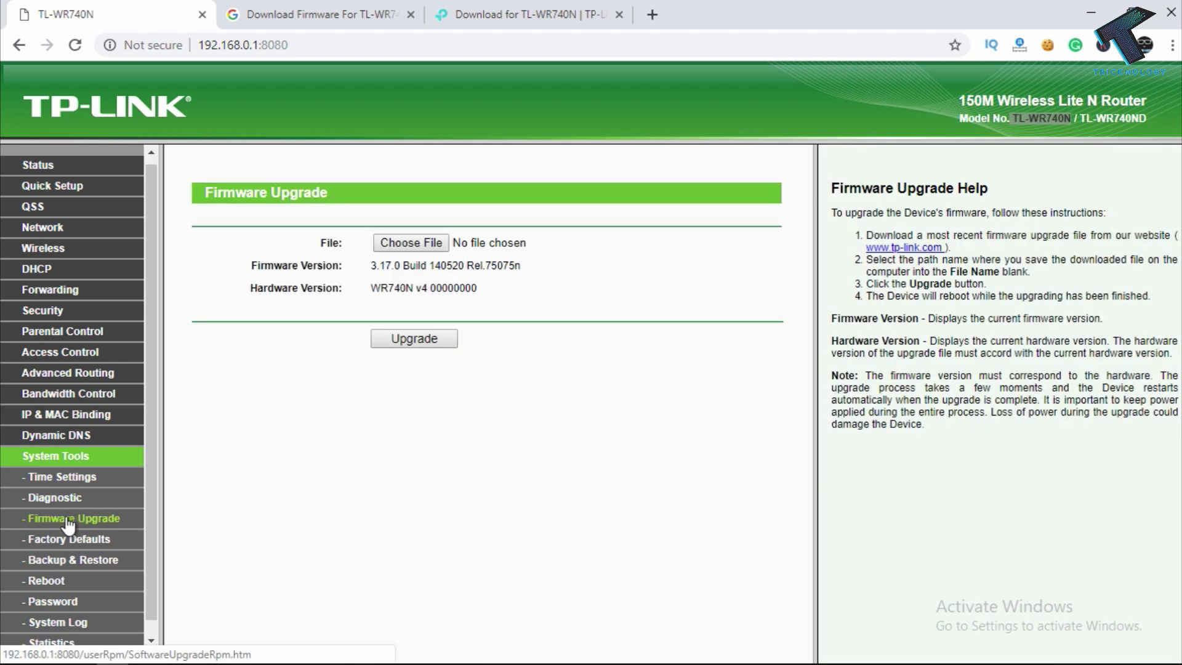
click(425, 250)
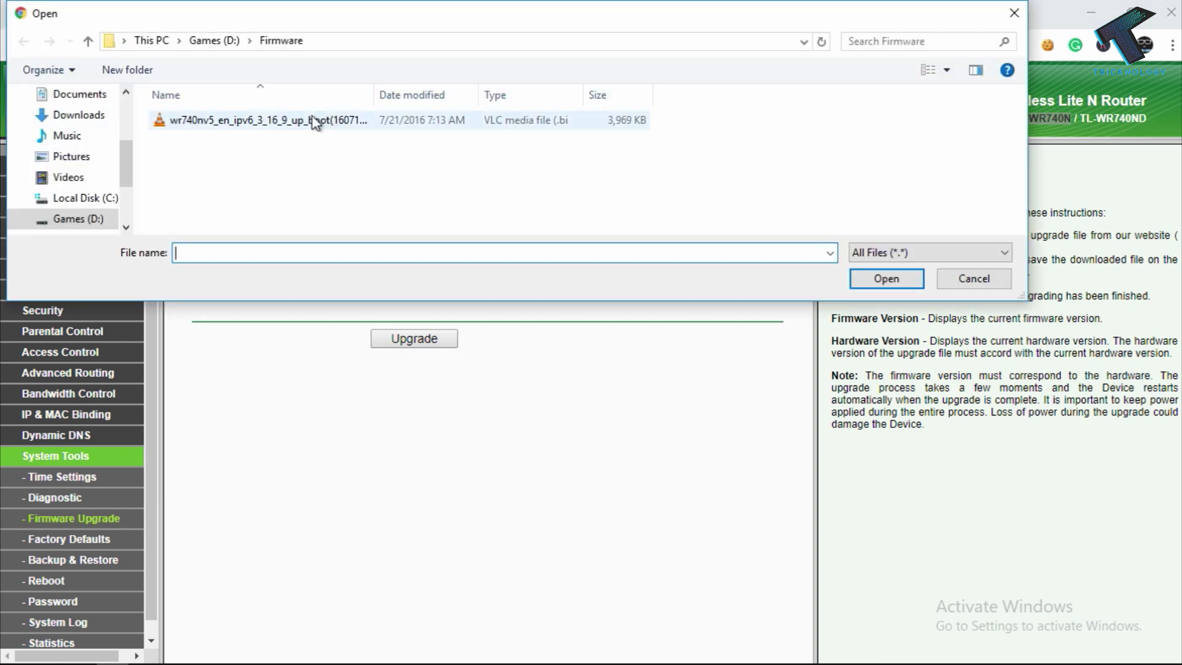
Pick the downloaded .bin file, submit the upgrade and confirm, getting Error code 18005.
drag(376, 94, 506, 93)
double_click(378, 122)
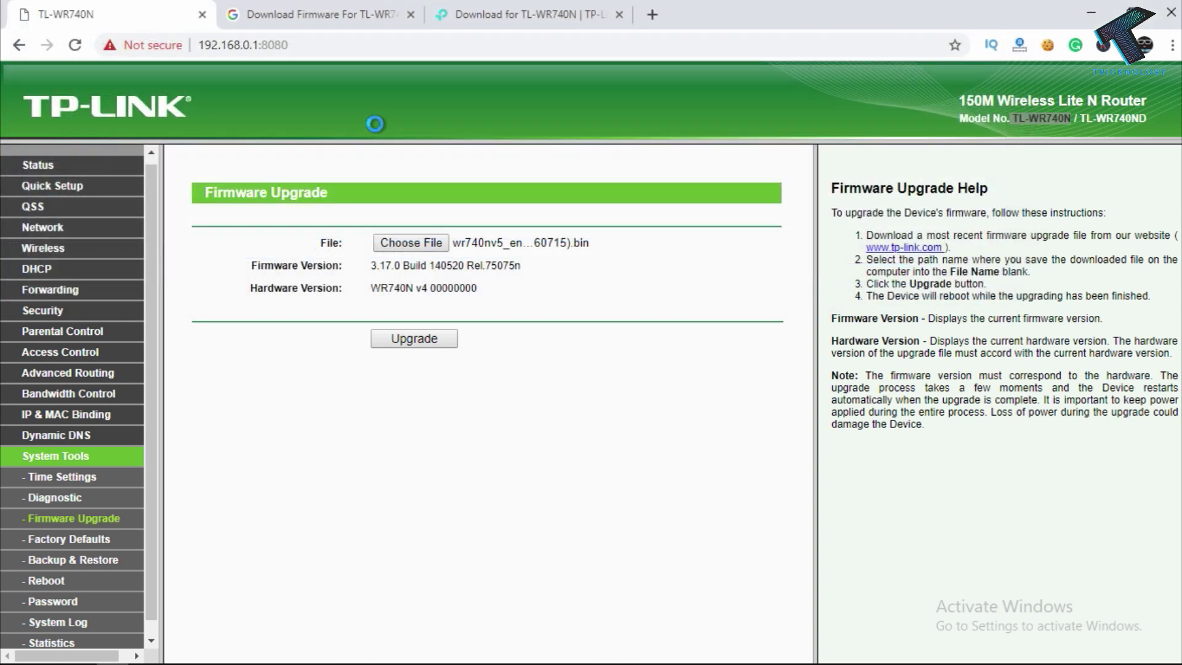
click(422, 344)
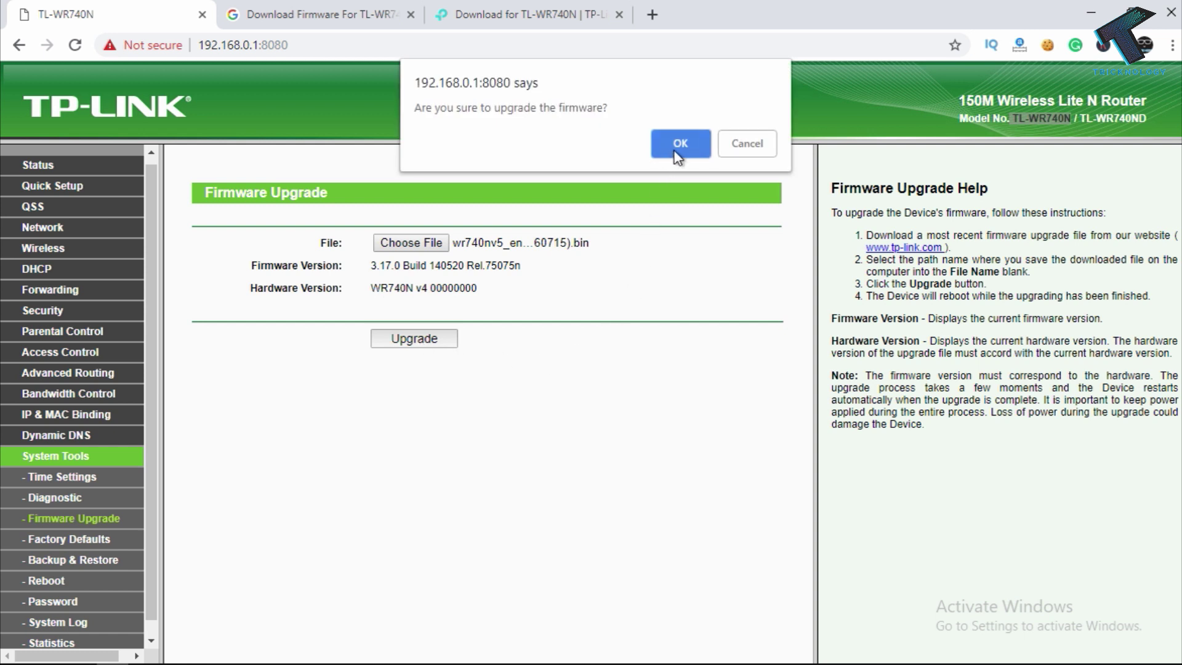
click(675, 150)
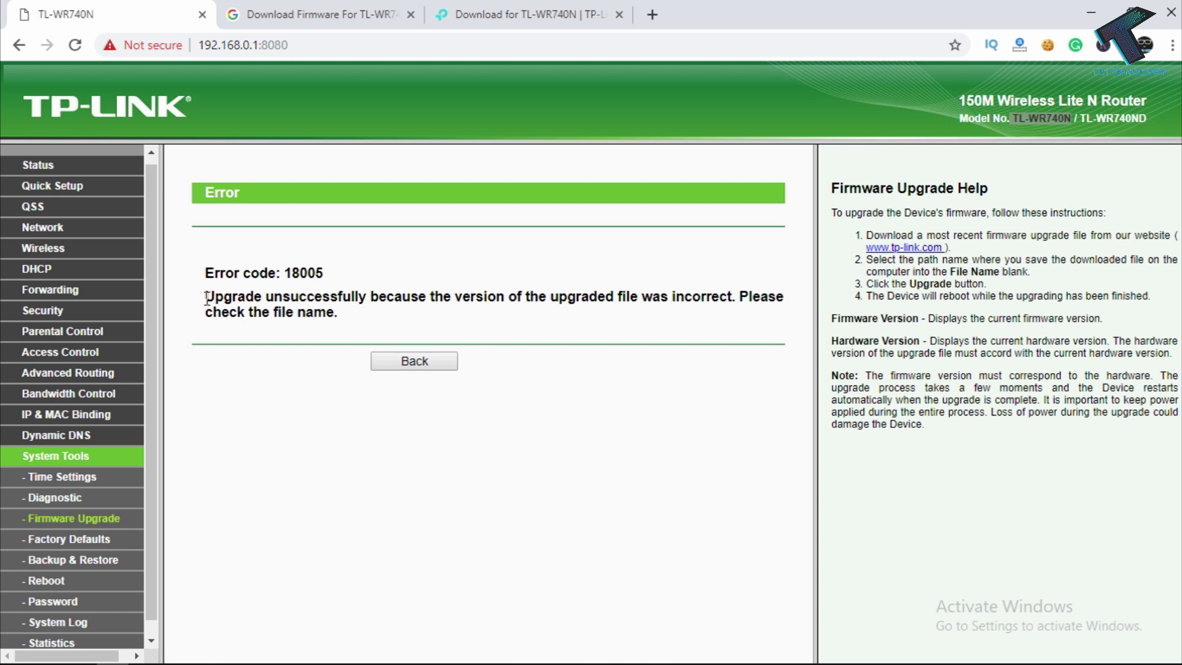
drag(205, 297, 360, 298)
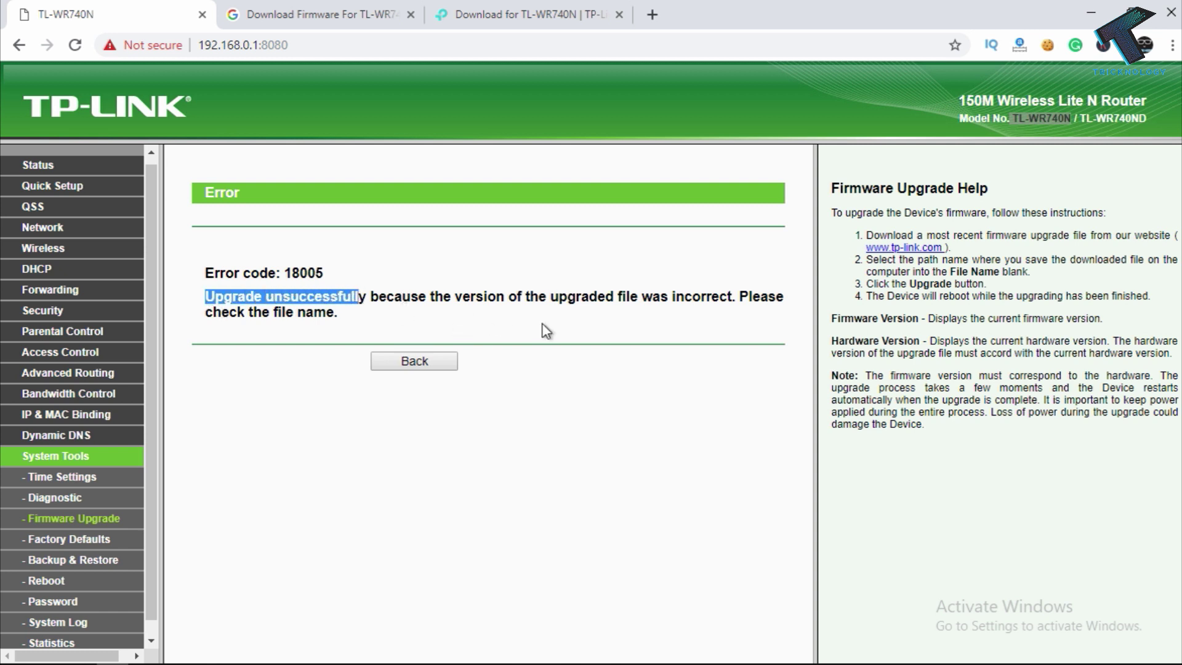